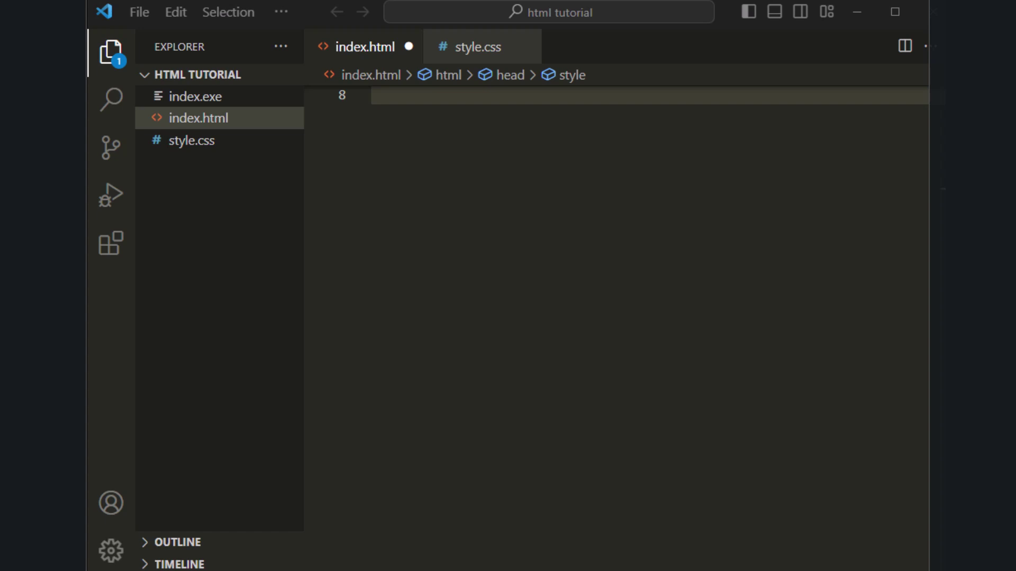
Step: Select index.html in the project files and open the Extensions marketplace
click(195, 246)
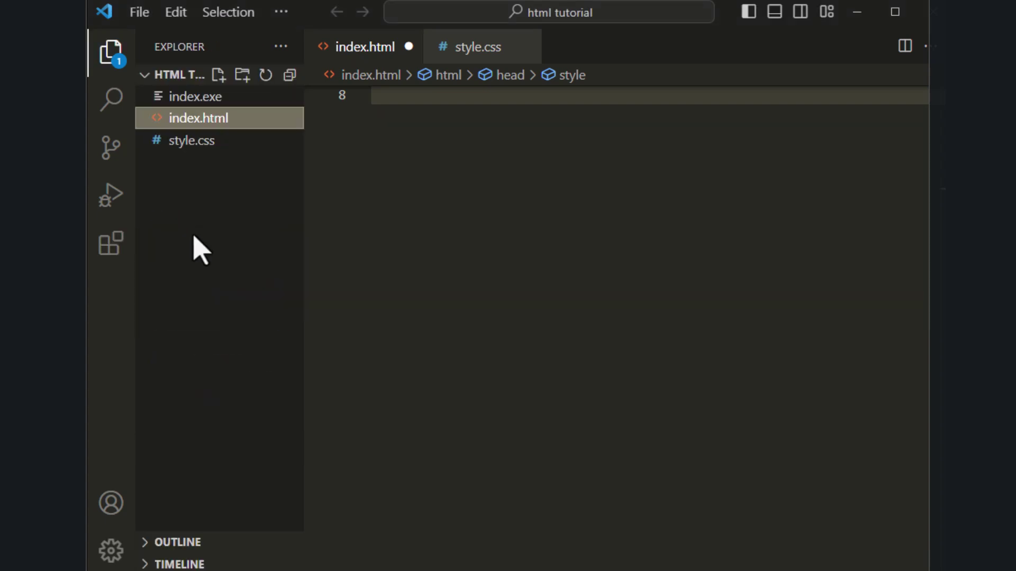
click(112, 252)
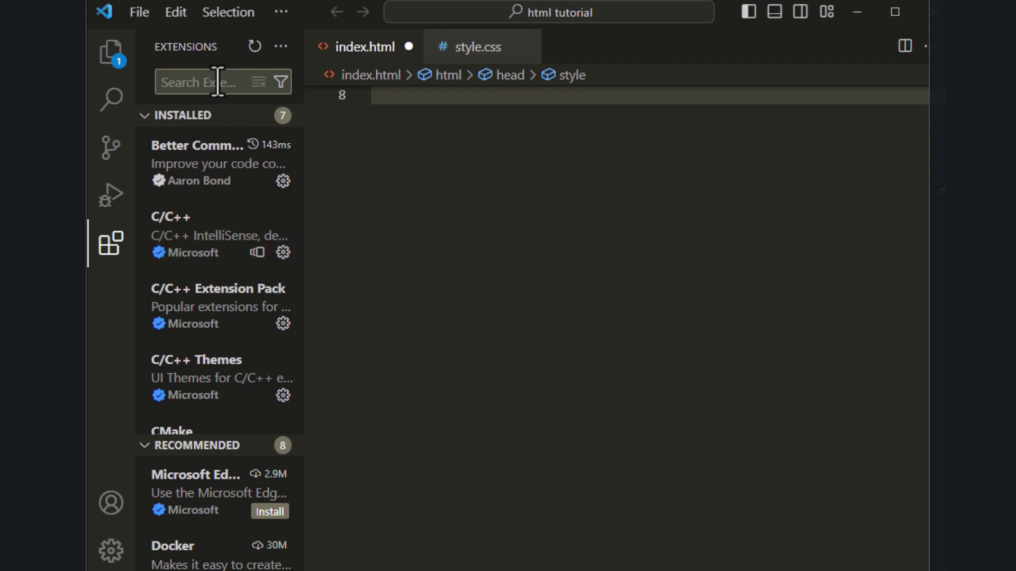
text(pr)
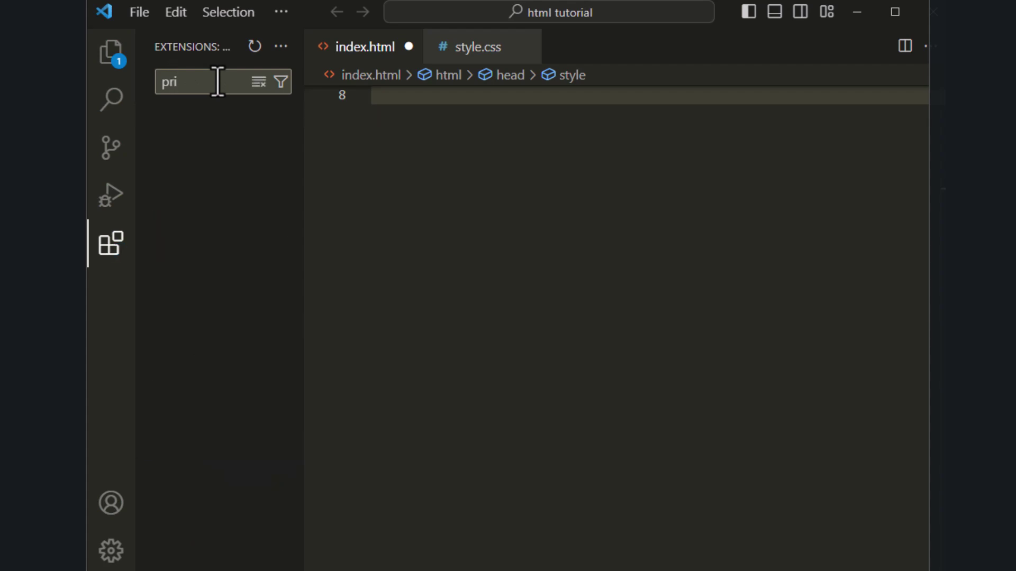
text(etti)
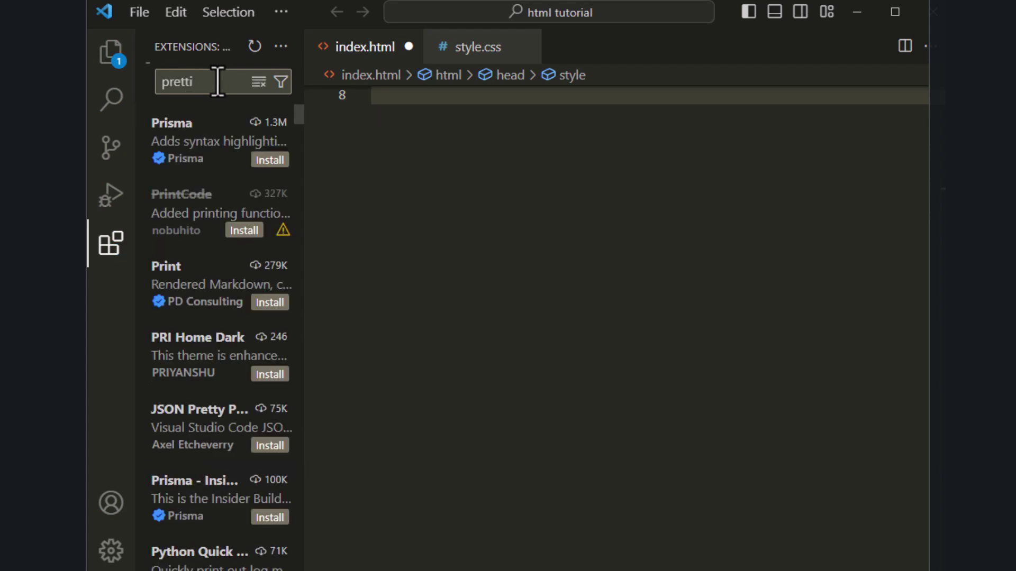
text(er)
Step: Install the Prettier - Code formatter extension from its marketplace page
click(196, 147)
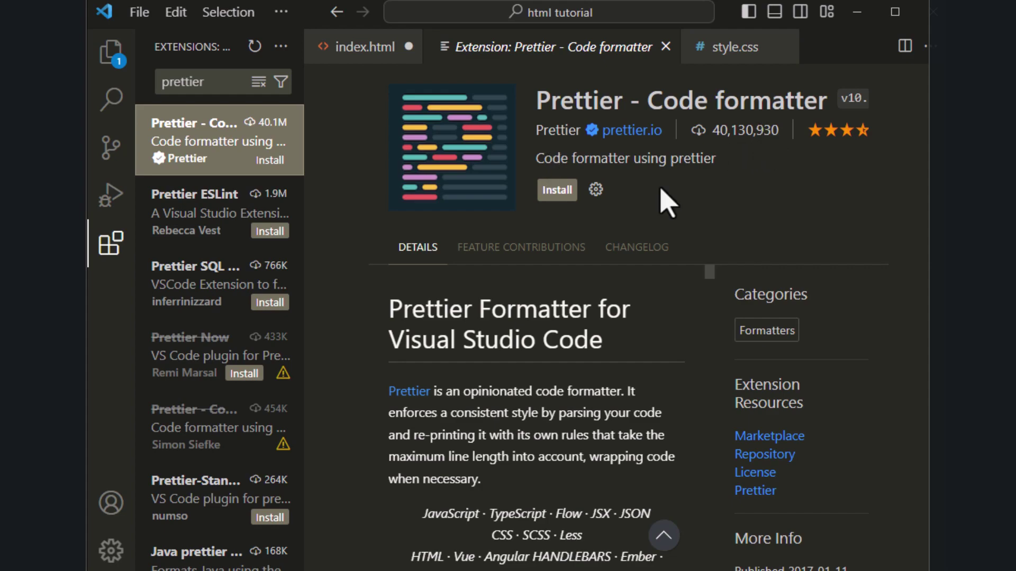
click(557, 190)
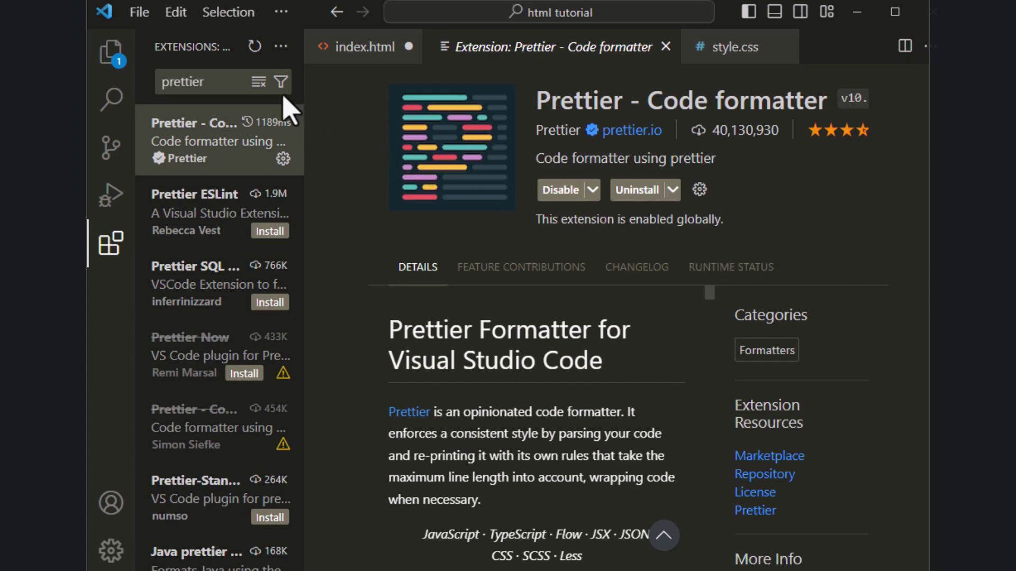
Step: Replace the 'prettier' search with 'liver server' and open the Live Server Preview page
click(204, 82)
drag(205, 82, 160, 83)
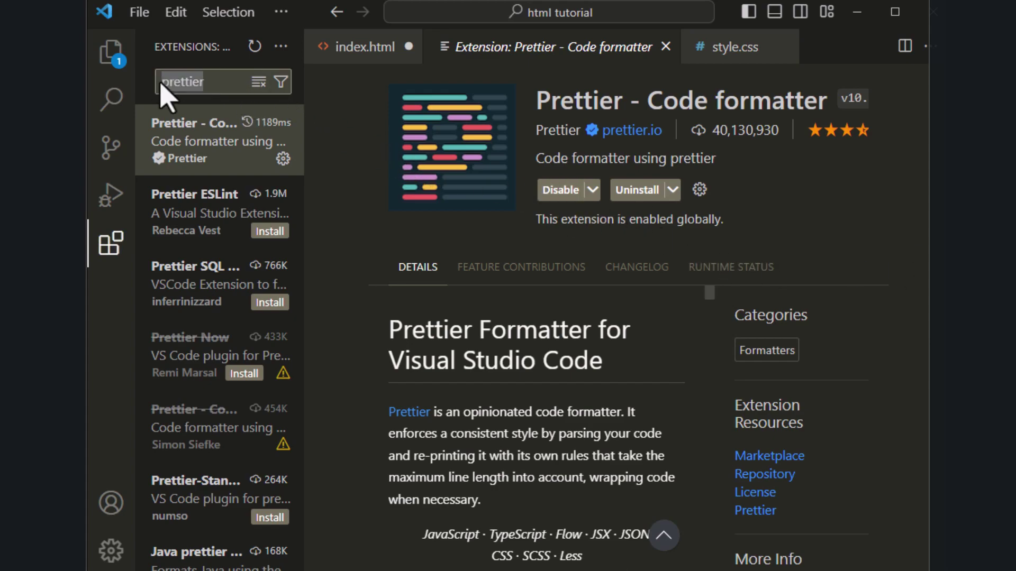
text(li)
text(ver server)
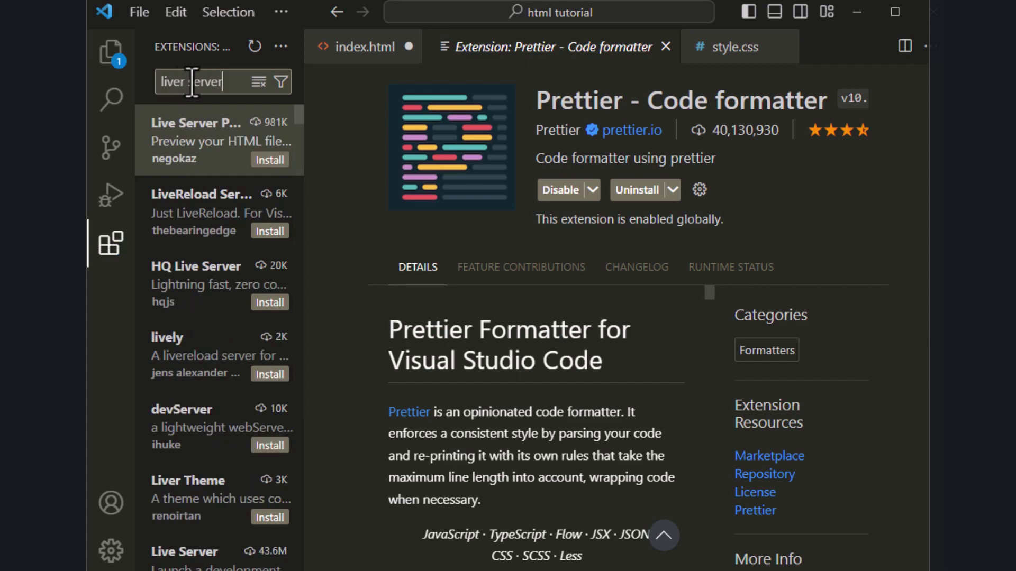
click(223, 135)
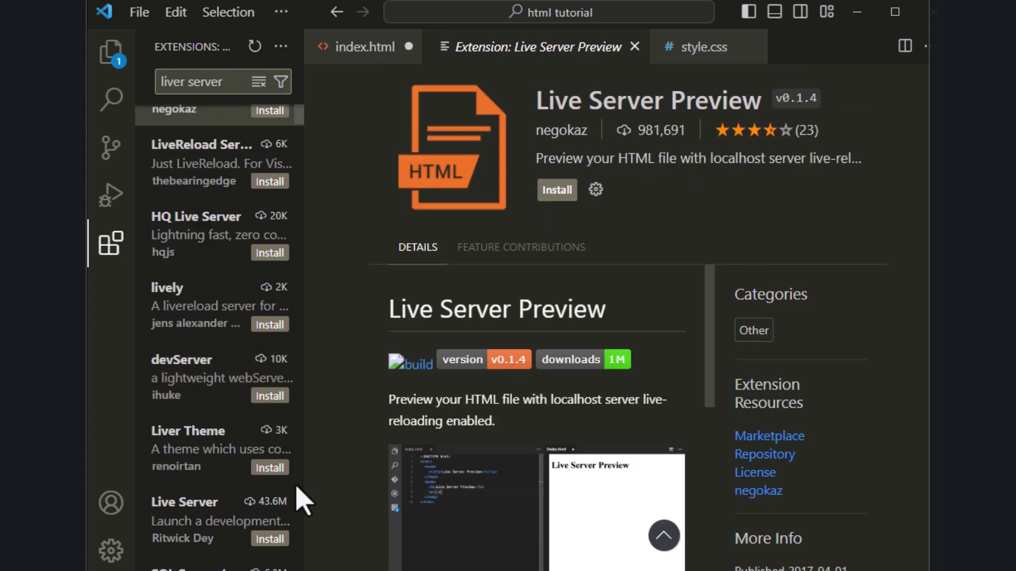
Step: Open the Live Server extension by Ritwick Dey and start its installation
click(210, 537)
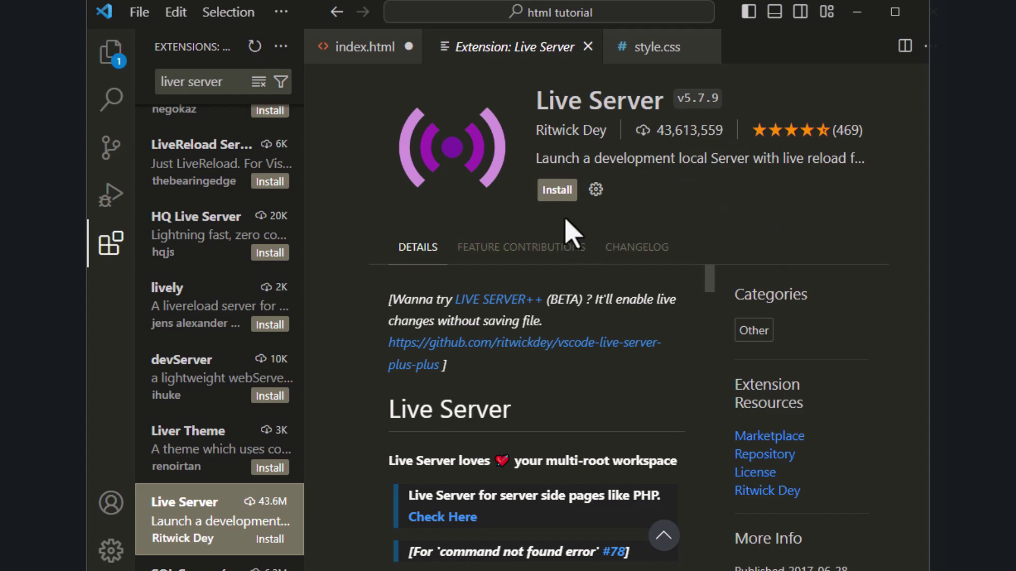
click(557, 190)
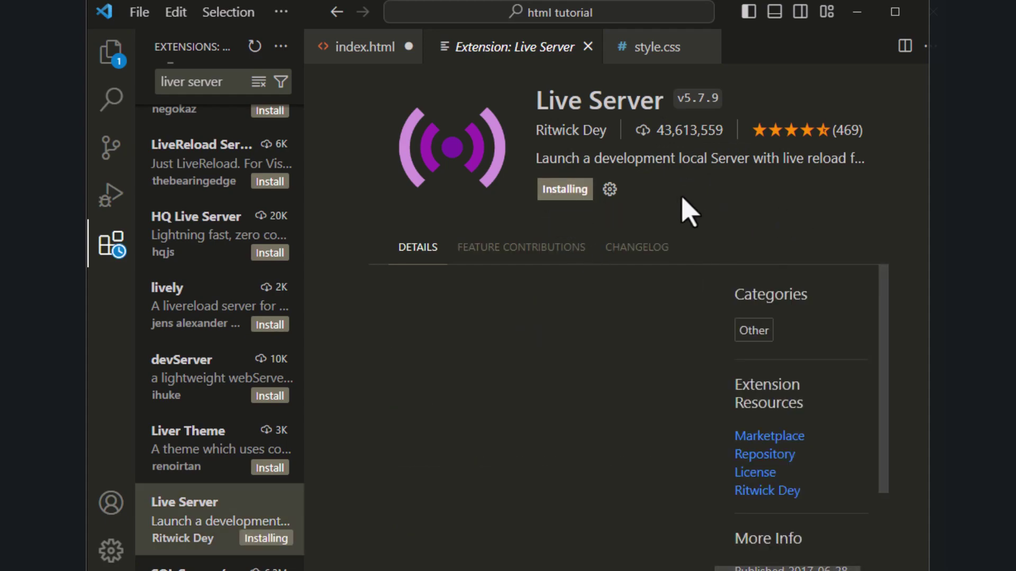